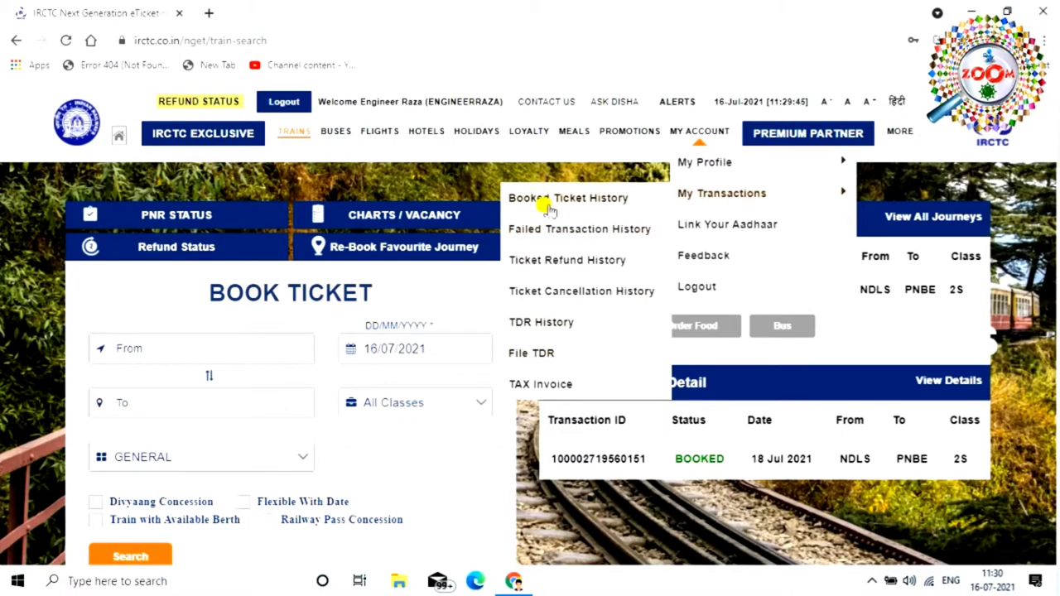
Step: Open the booked ticket history and expand the SAMPOORN K SPL (02394) booking from New Delhi to Patna Jn
{"action": "left_click", "coordinate": [623, 201]}
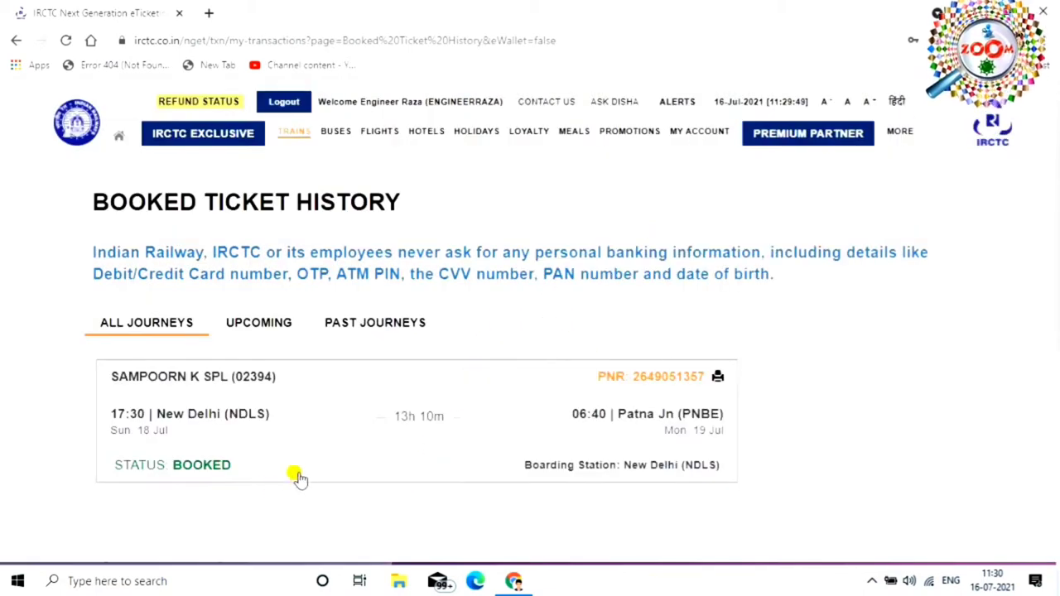
{"action": "scroll", "coordinate": [298, 476], "scroll_direction": "down", "scroll_amount": 3}
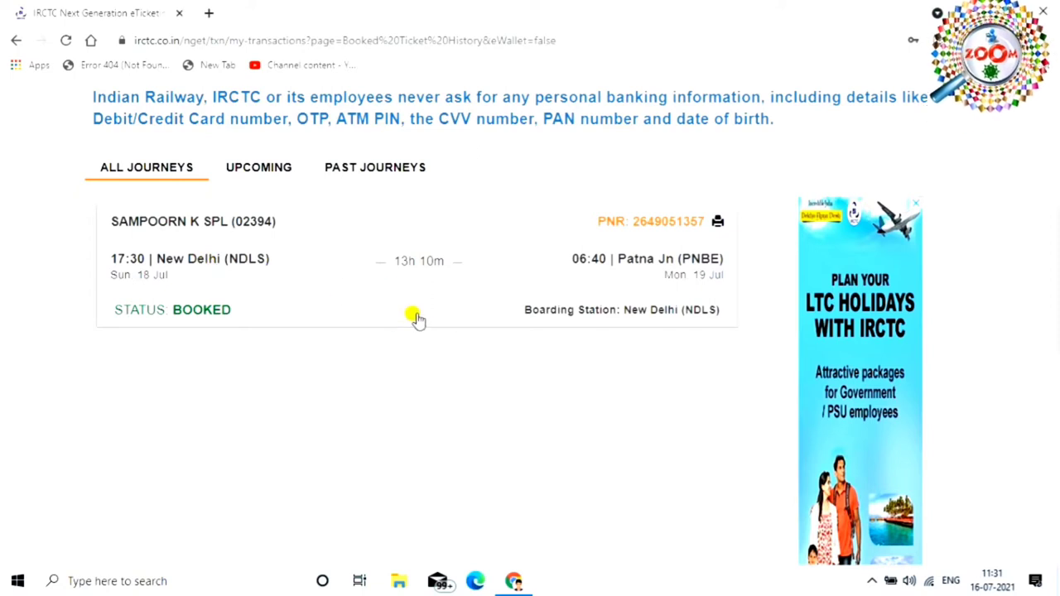
{"action": "left_click", "coordinate": [203, 319]}
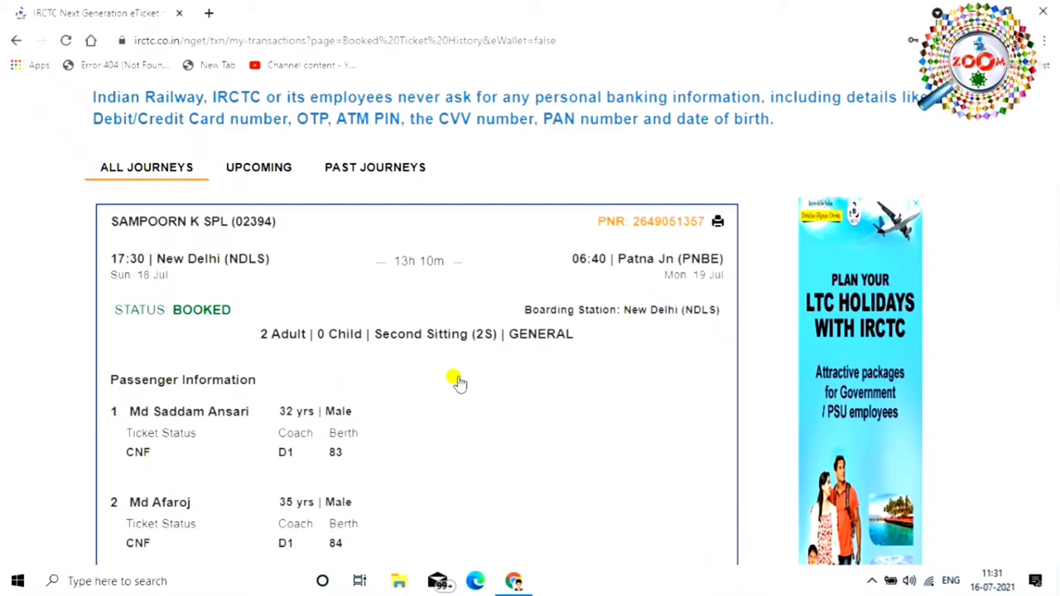
Step: Open the cancellation form for the expanded booking and accept the notice about personal banking information
{"action": "scroll", "coordinate": [430, 380], "scroll_direction": "down", "scroll_amount": 1}
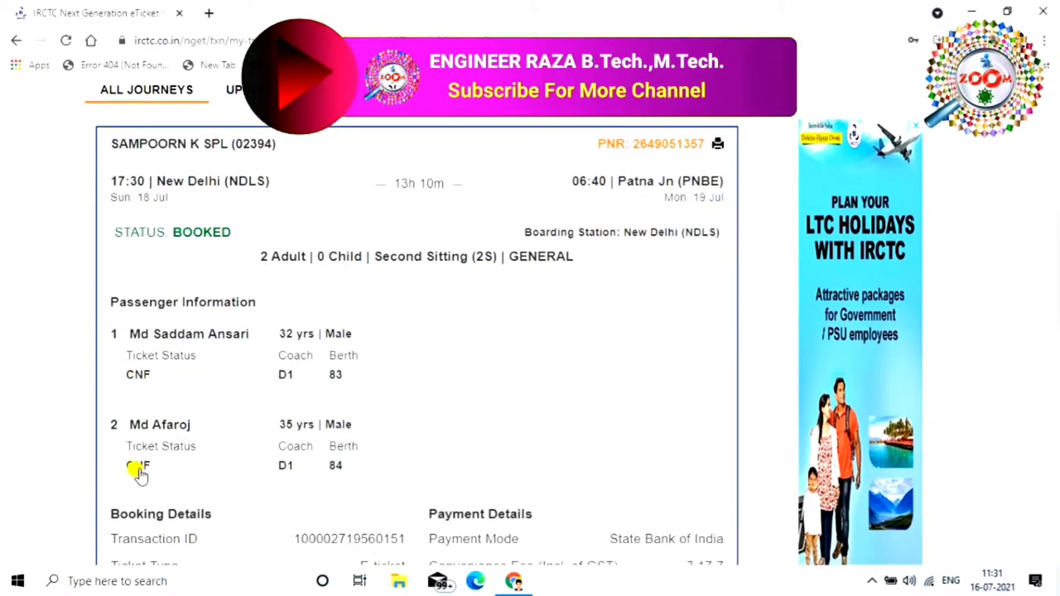
{"action": "scroll", "coordinate": [273, 398], "scroll_direction": "down", "scroll_amount": 1}
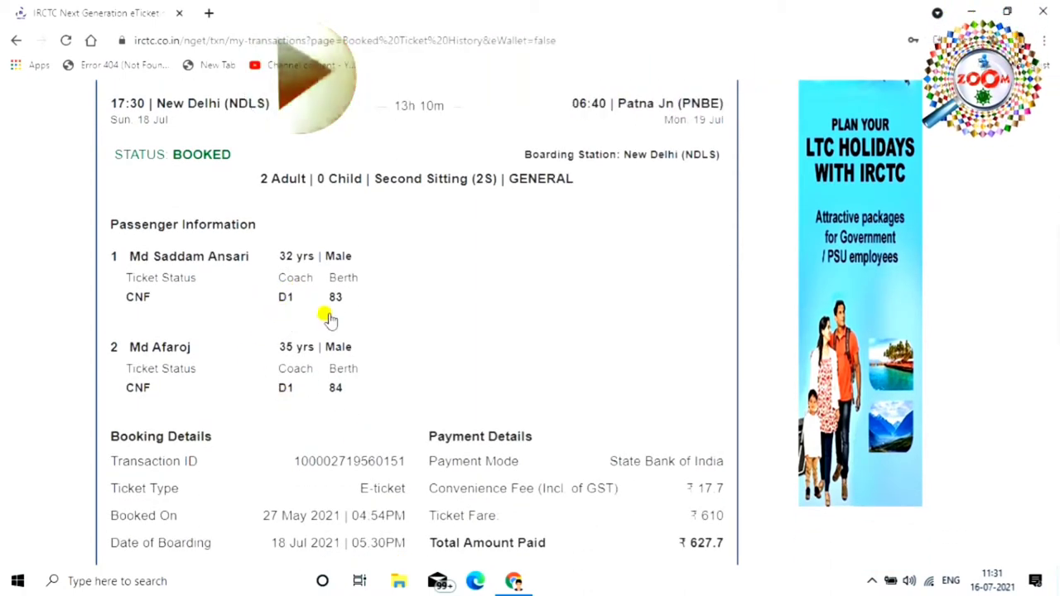
{"action": "scroll", "coordinate": [343, 384], "scroll_direction": "down", "scroll_amount": 2}
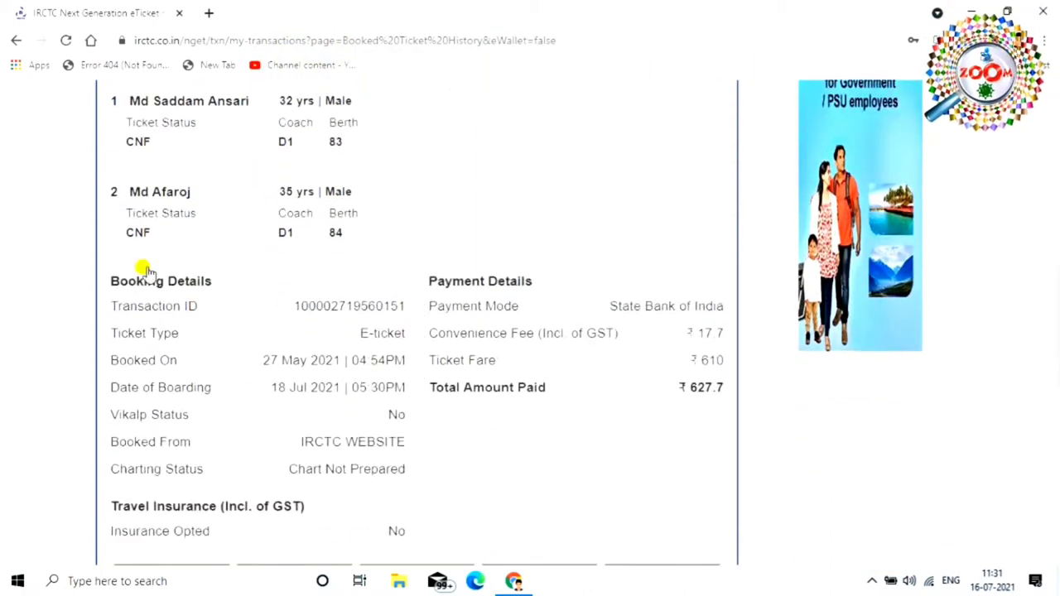
{"action": "scroll", "coordinate": [494, 341], "scroll_direction": "down", "scroll_amount": 2}
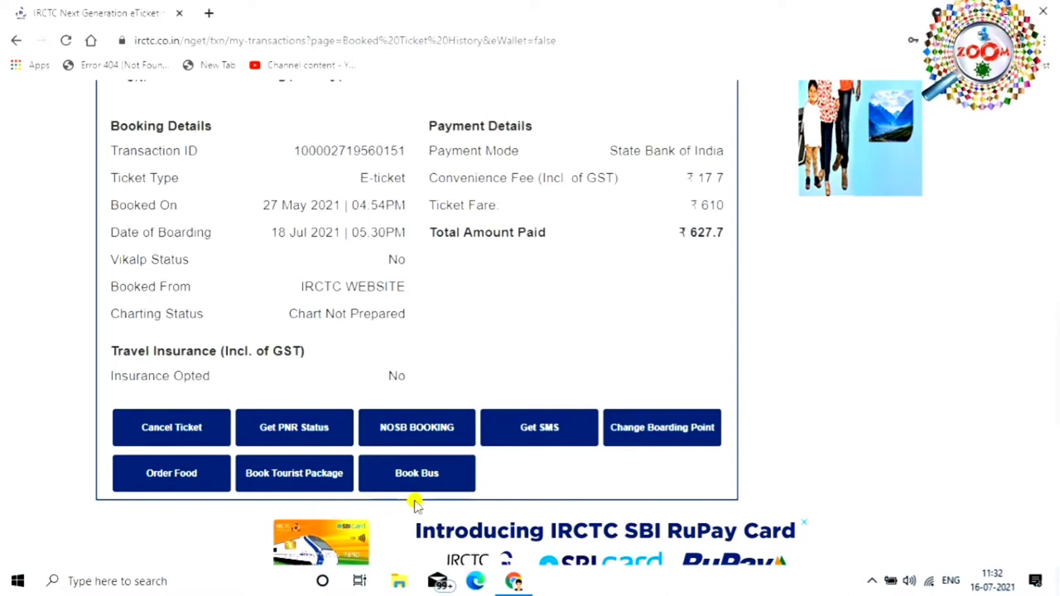
{"action": "left_click", "coordinate": [184, 437]}
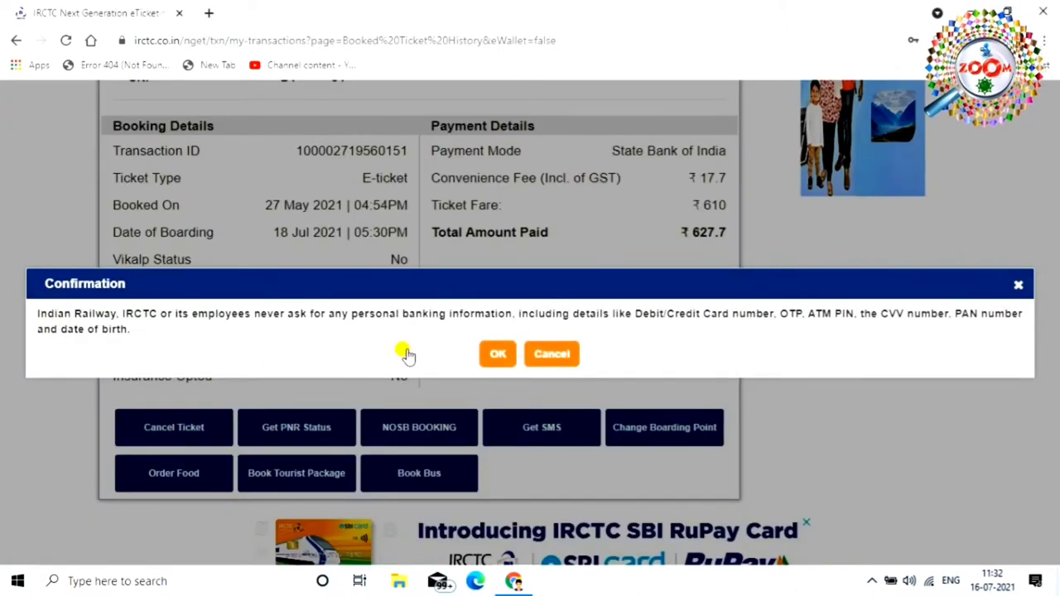
{"action": "left_click", "coordinate": [497, 354]}
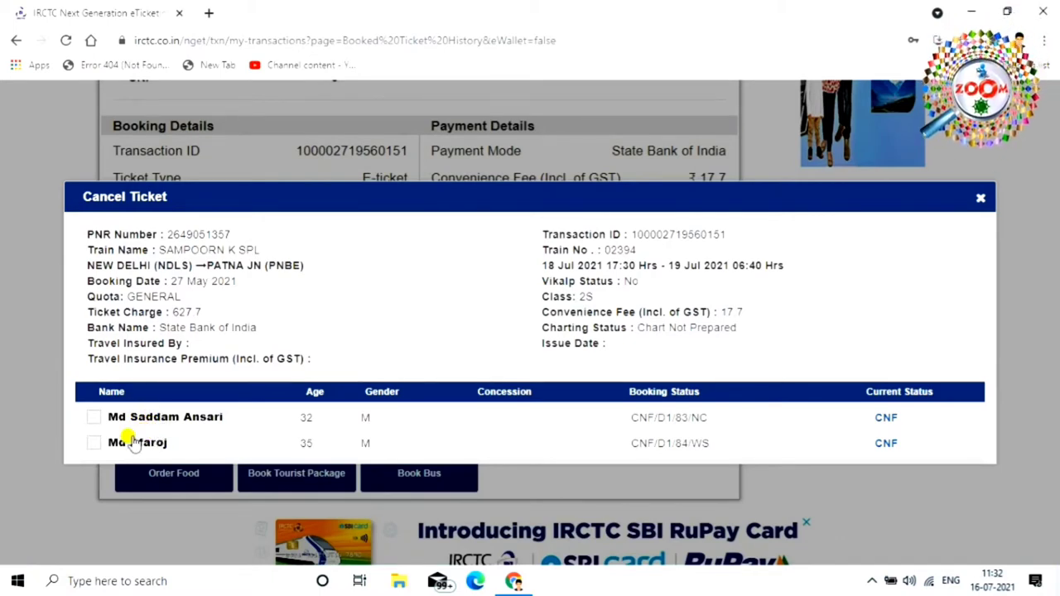
{"action": "left_click", "coordinate": [92, 418]}
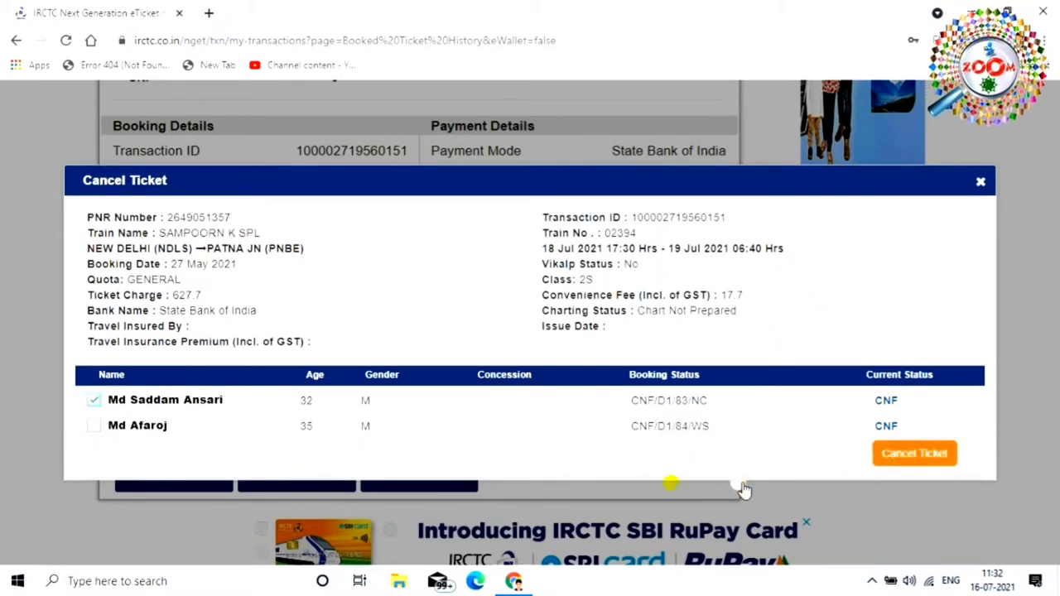
{"action": "left_click", "coordinate": [94, 428]}
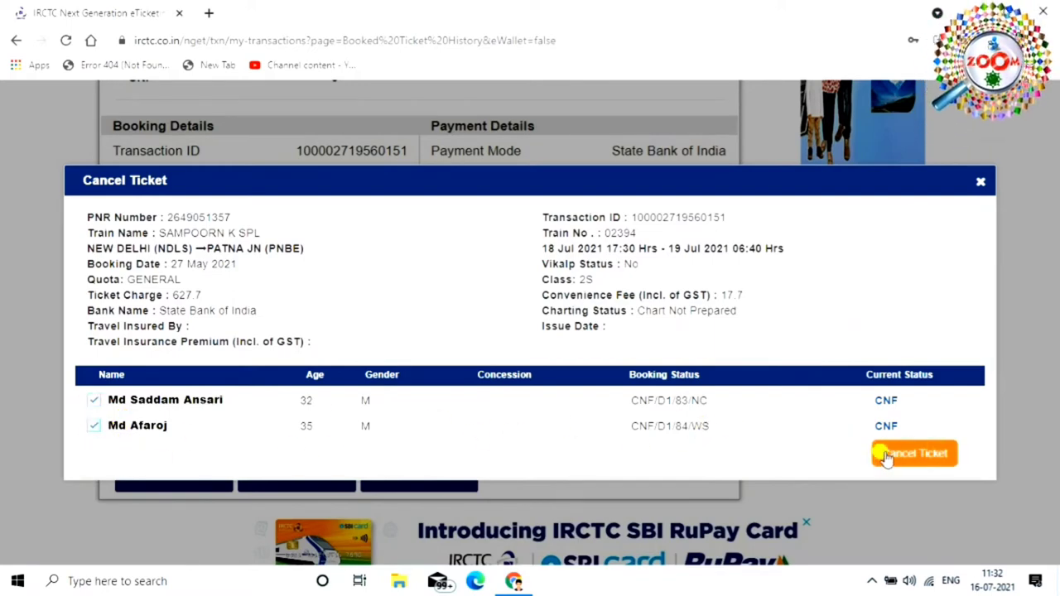
{"action": "left_click", "coordinate": [95, 427]}
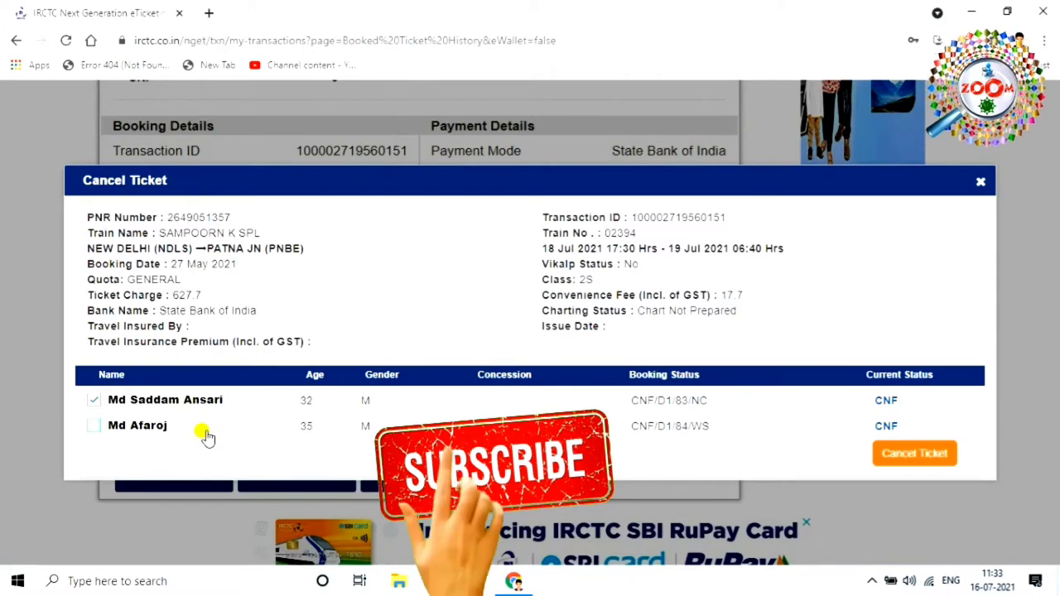
{"action": "left_click", "coordinate": [94, 428]}
{"action": "left_click", "coordinate": [91, 400]}
{"action": "left_click", "coordinate": [92, 427]}
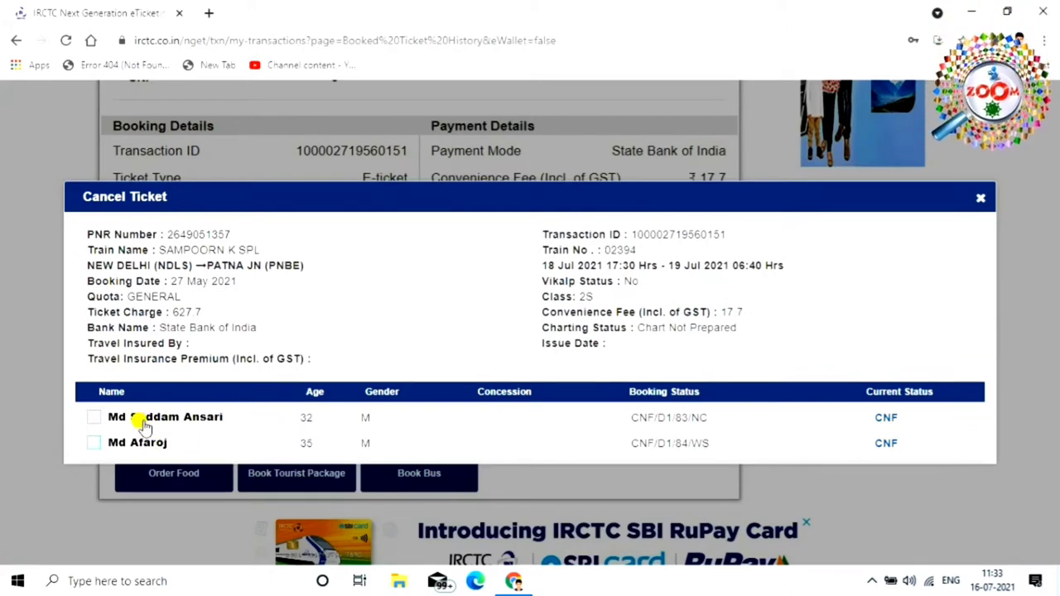
Step: Select both passengers for cancellation, submit the ticket cancellation and confirm the request
{"action": "left_click", "coordinate": [91, 423]}
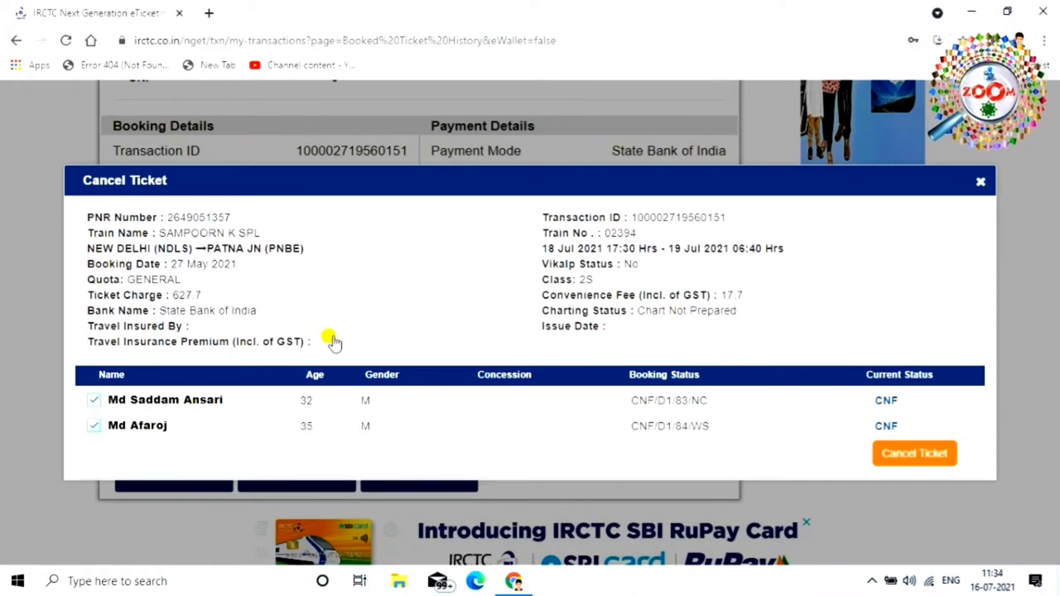
{"action": "key", "text": "Tab"}
{"action": "key", "text": "space"}
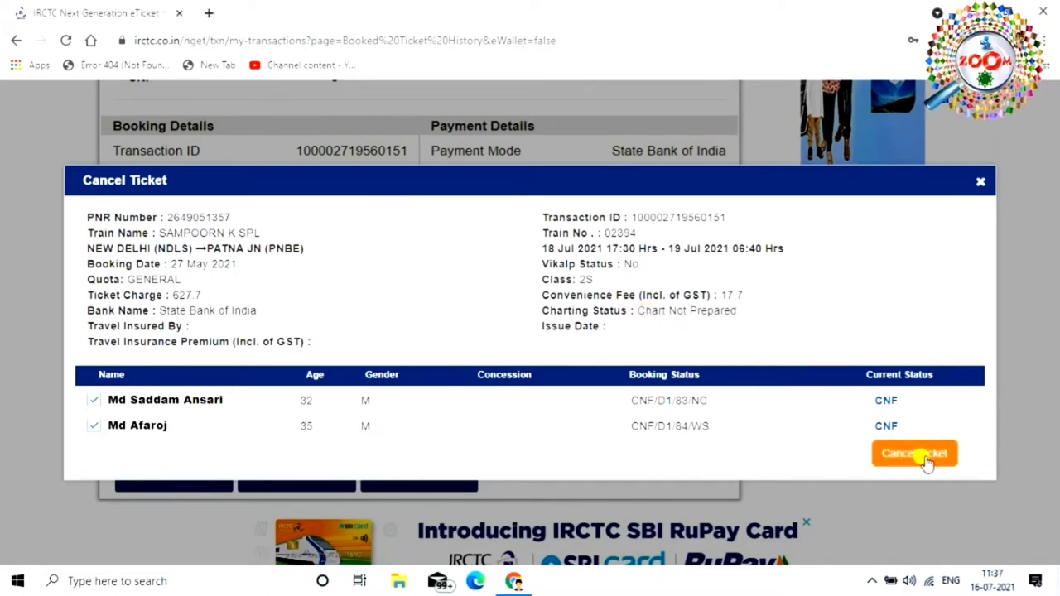
{"action": "left_click", "coordinate": [927, 458]}
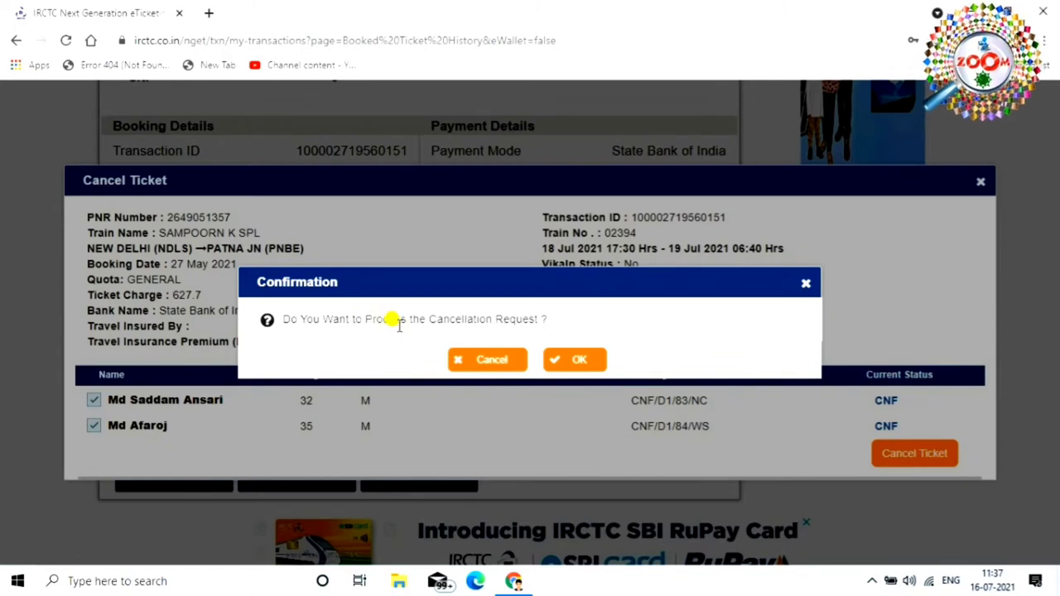
{"action": "left_click", "coordinate": [570, 360]}
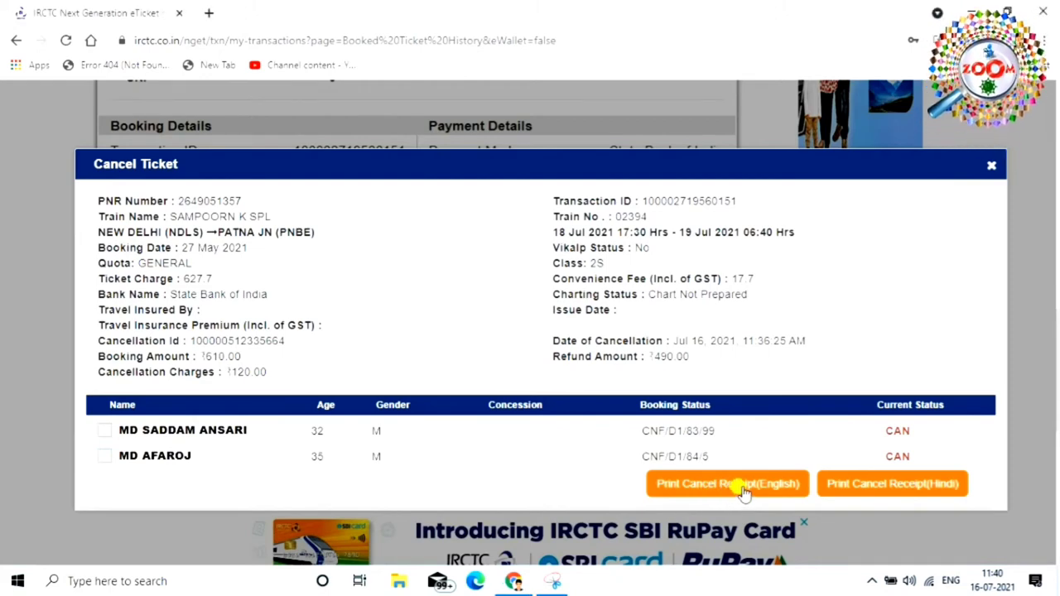
Step: Open the English cancellation receipt and skim it from the journey details through the important notes
{"action": "left_click", "coordinate": [711, 491]}
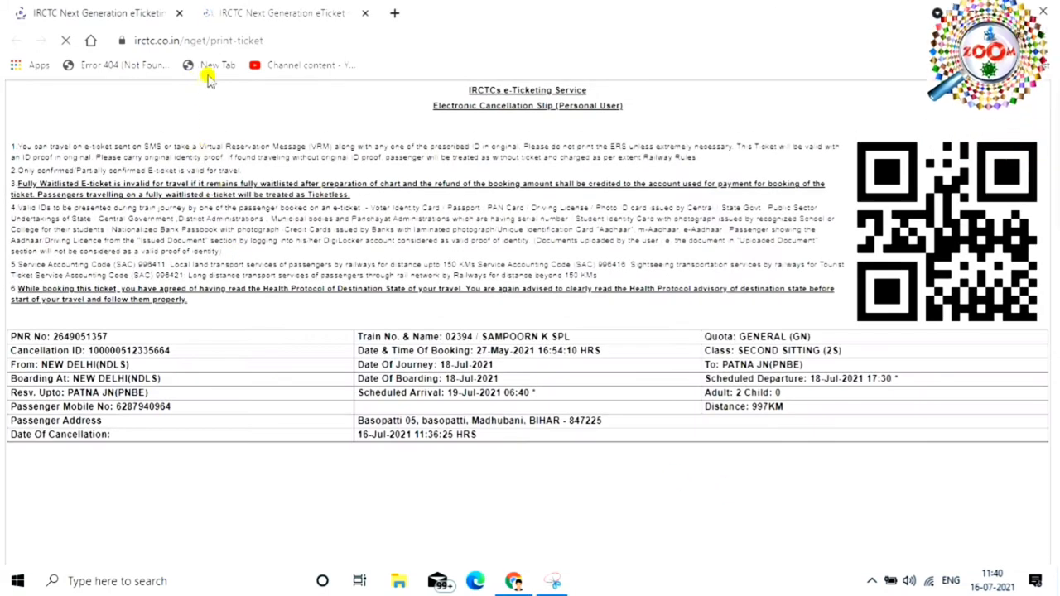
{"action": "scroll", "coordinate": [585, 267], "scroll_direction": "down", "scroll_amount": 3}
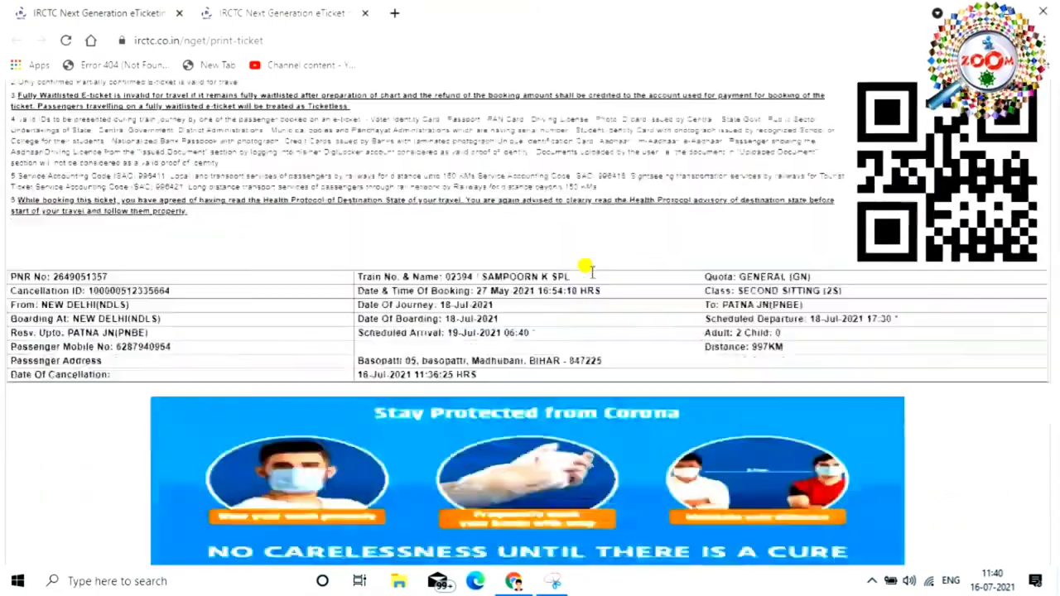
{"action": "scroll", "coordinate": [586, 267], "scroll_direction": "down", "scroll_amount": 5}
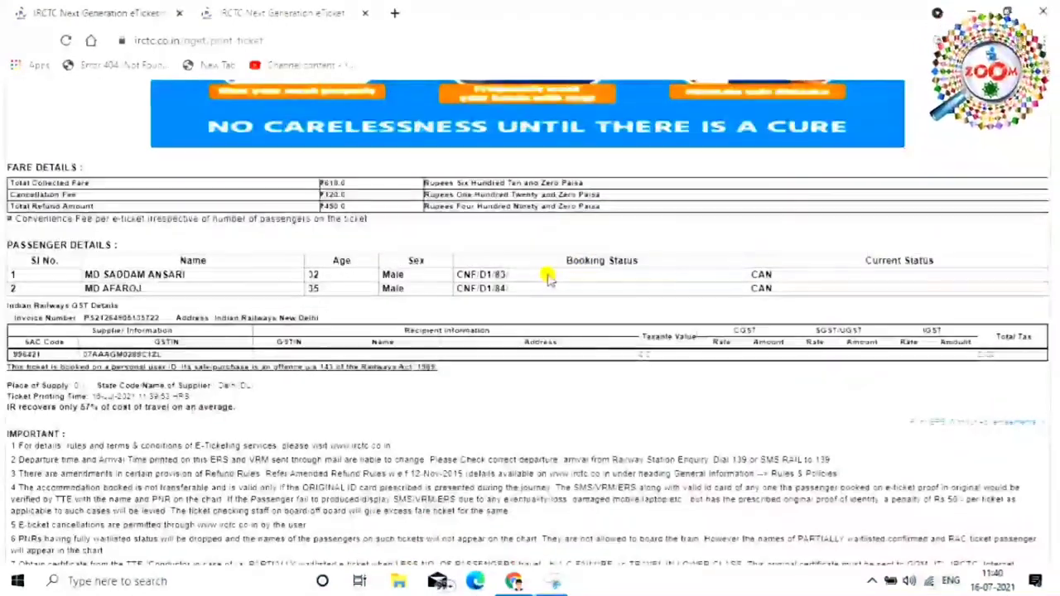
{"action": "scroll", "coordinate": [624, 301], "scroll_direction": "down", "scroll_amount": 3}
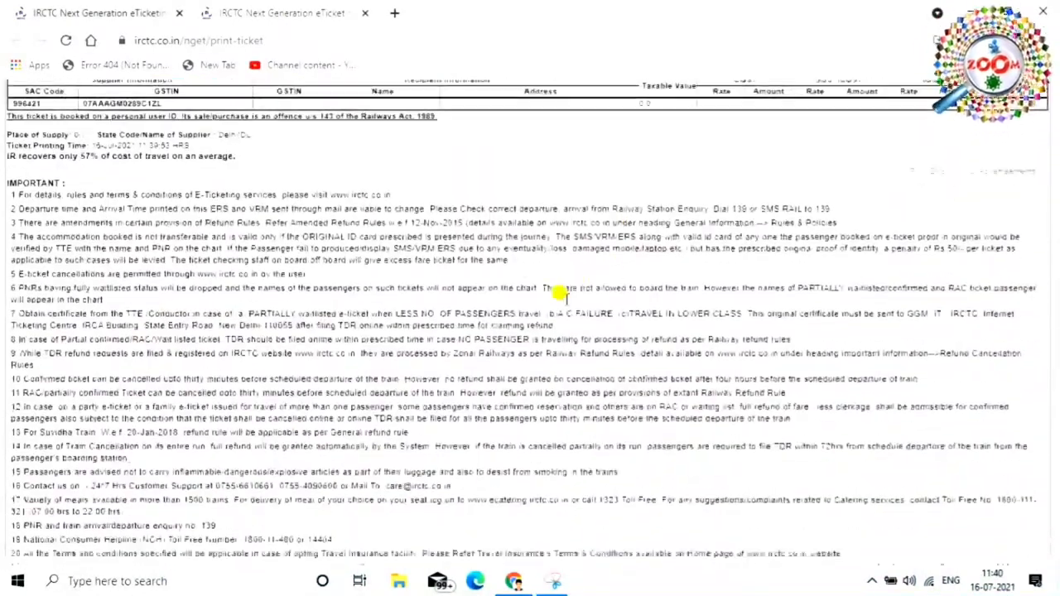
{"action": "scroll", "coordinate": [563, 294], "scroll_direction": "down", "scroll_amount": 5}
{"action": "scroll", "coordinate": [449, 301], "scroll_direction": "up", "scroll_amount": 4}
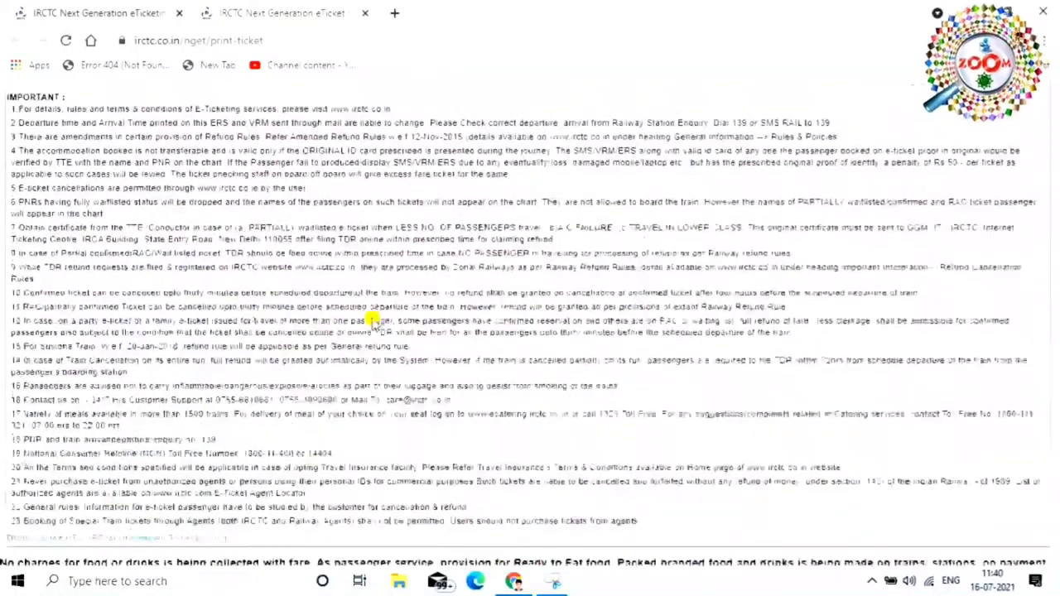
{"action": "scroll", "coordinate": [373, 319], "scroll_direction": "up", "scroll_amount": 10}
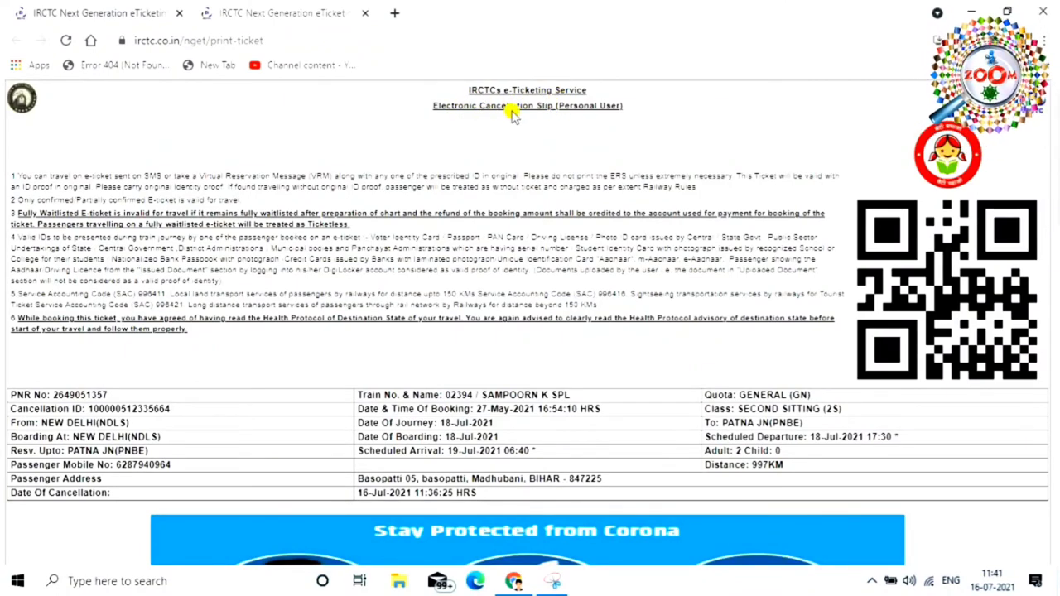
Step: Examine the cancellation slip's journey data, fare and refund details, passenger statuses and terms
{"action": "scroll", "coordinate": [488, 298], "scroll_direction": "down", "scroll_amount": 2}
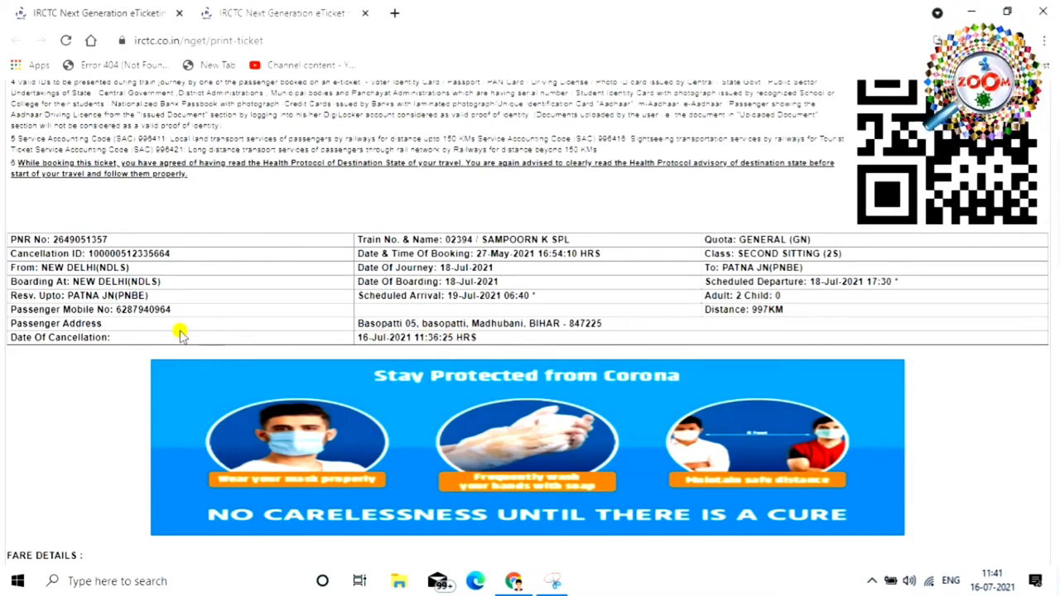
{"action": "scroll", "coordinate": [536, 362], "scroll_direction": "down", "scroll_amount": 4}
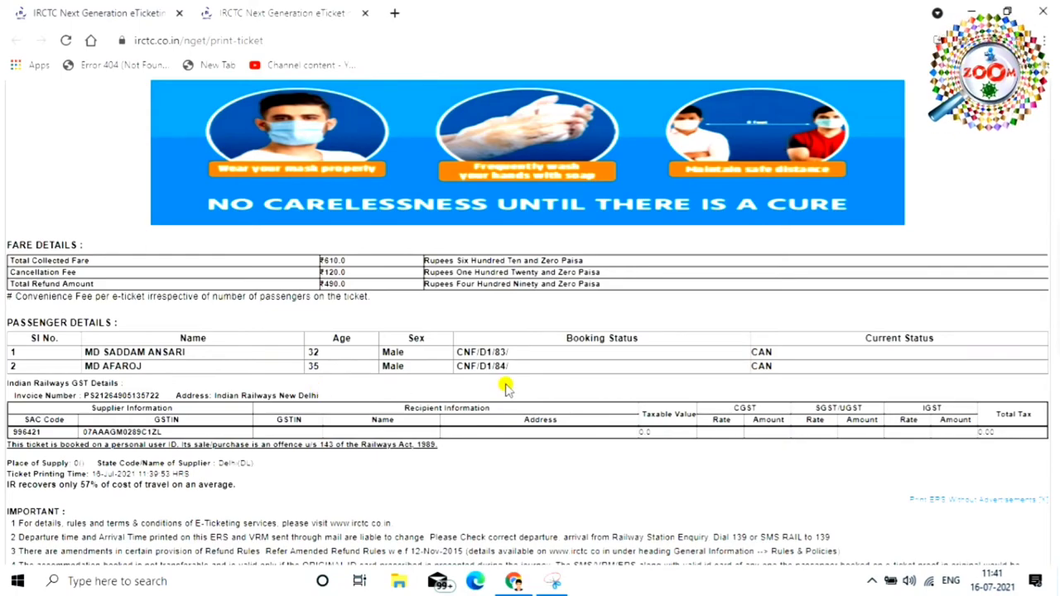
{"action": "scroll", "coordinate": [505, 387], "scroll_direction": "down", "scroll_amount": 1}
{"action": "scroll", "coordinate": [506, 387], "scroll_direction": "down", "scroll_amount": 3}
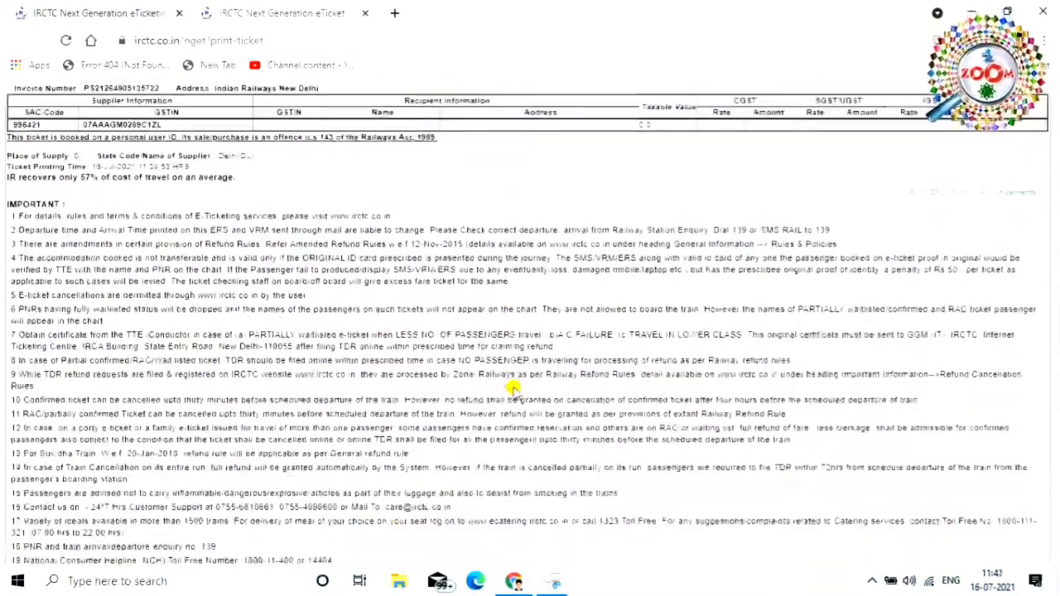
{"action": "scroll", "coordinate": [513, 389], "scroll_direction": "down", "scroll_amount": 1}
{"action": "scroll", "coordinate": [508, 382], "scroll_direction": "down", "scroll_amount": 1}
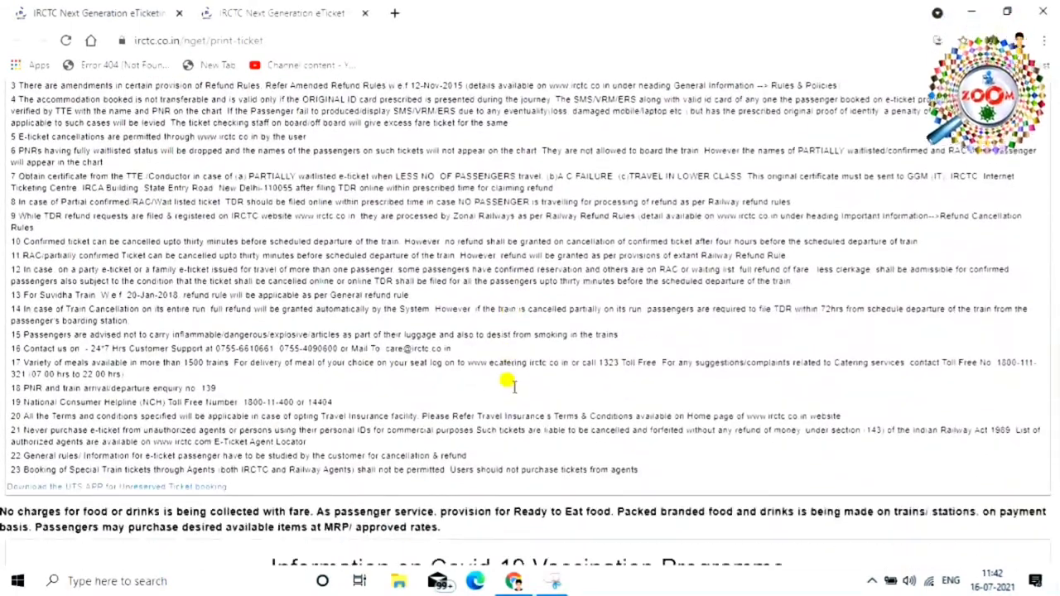
{"action": "scroll", "coordinate": [512, 389], "scroll_direction": "down", "scroll_amount": 3}
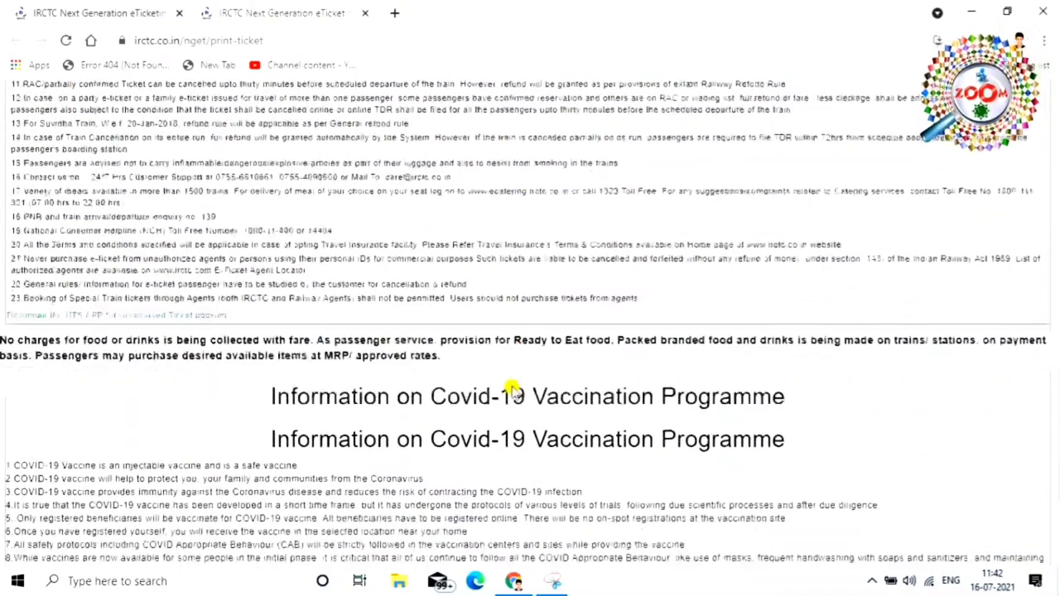
{"action": "scroll", "coordinate": [436, 370], "scroll_direction": "down", "scroll_amount": 1}
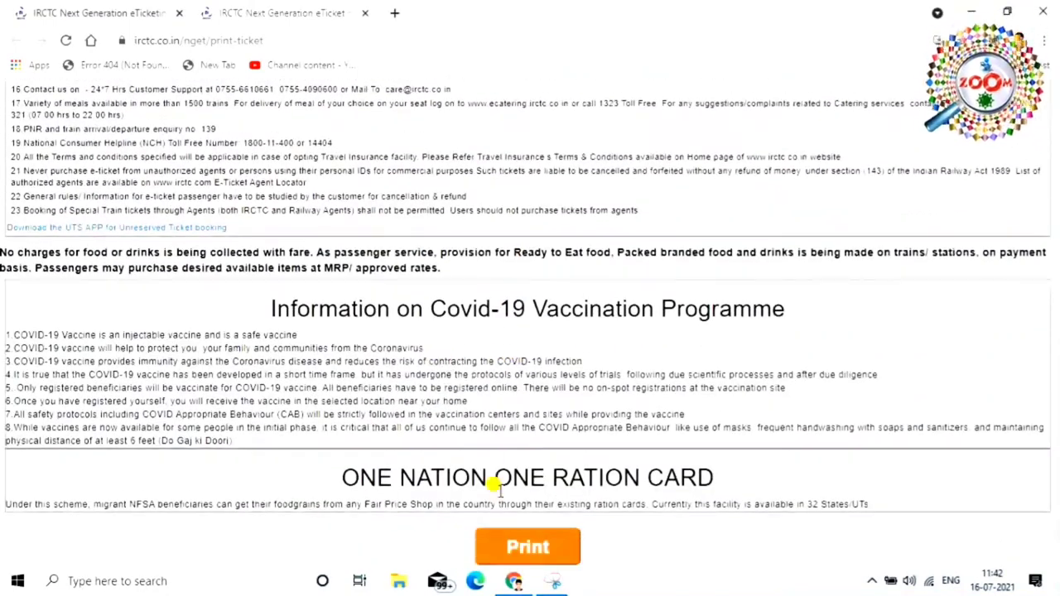
Step: Print the cancellation slip with Microsoft Print to PDF and save it as TICKET in the NEW folder
{"action": "left_click", "coordinate": [530, 547]}
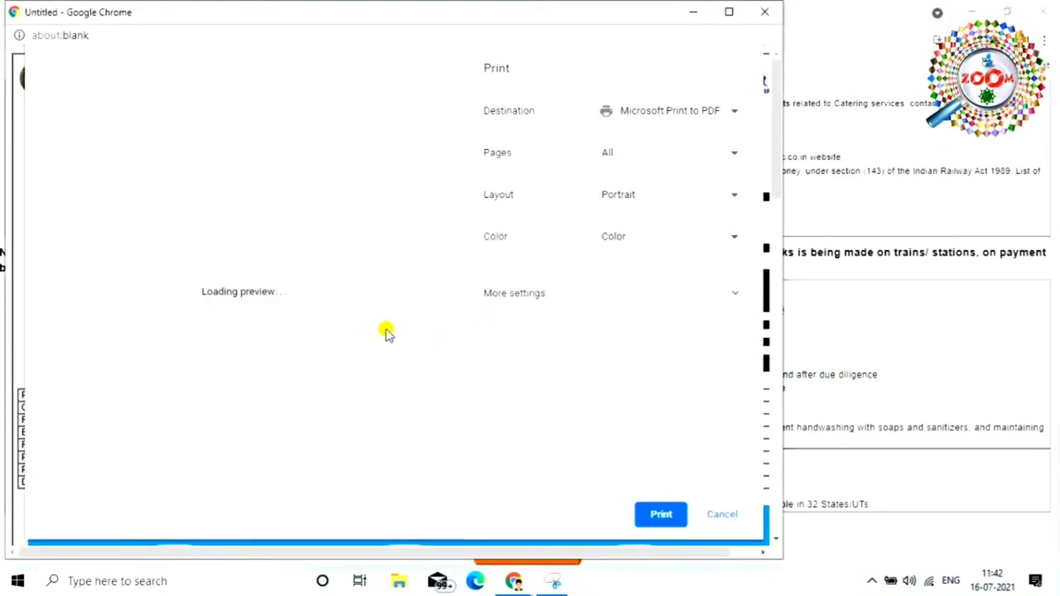
{"action": "left_click", "coordinate": [656, 515]}
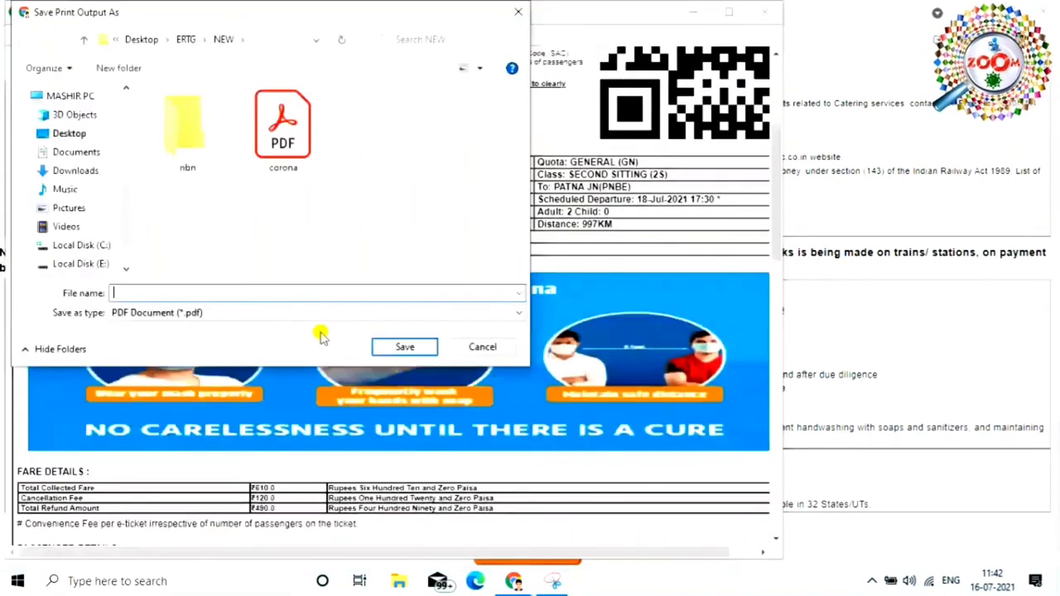
{"action": "left_click", "coordinate": [134, 294]}
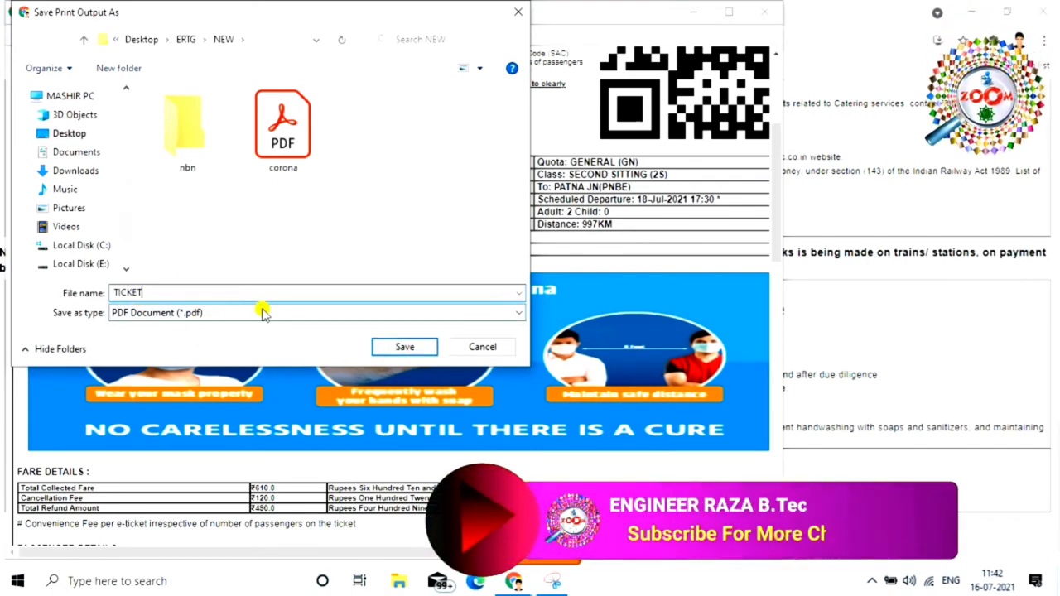
{"action": "left_click", "coordinate": [414, 313]}
{"action": "left_click", "coordinate": [329, 327]}
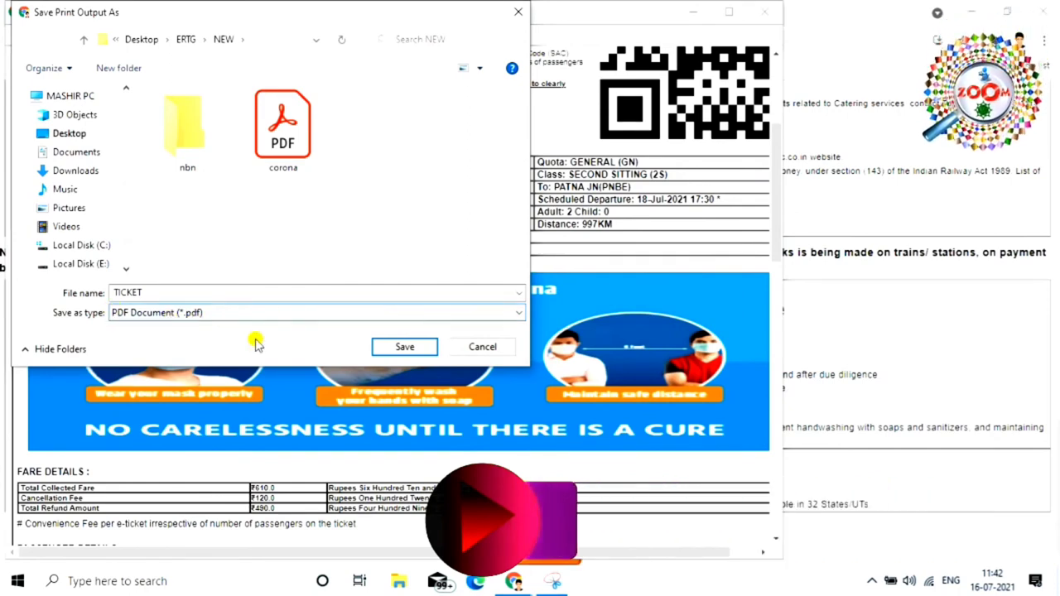
{"action": "left_click", "coordinate": [405, 348]}
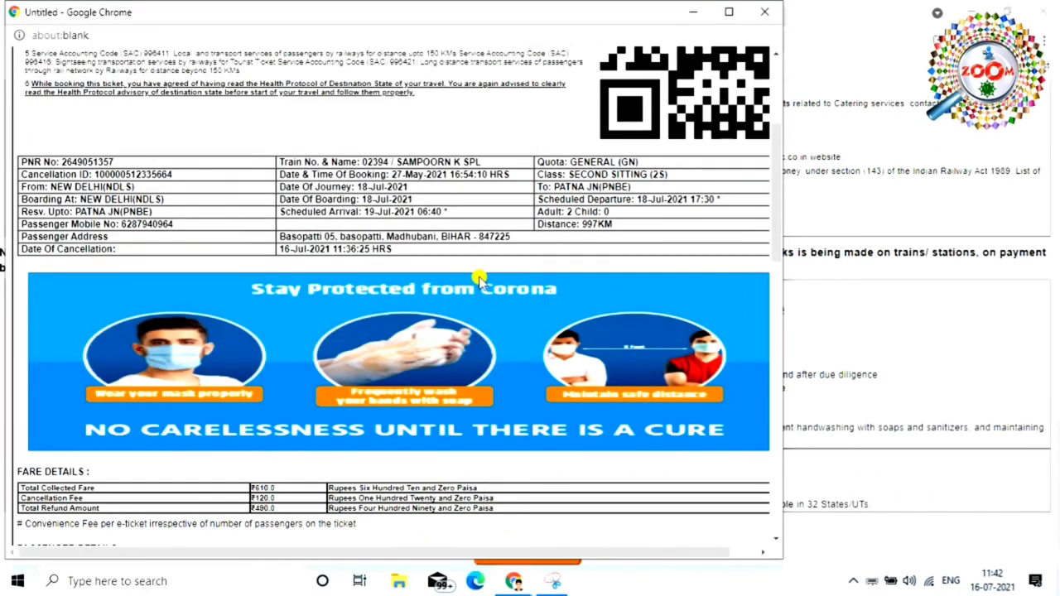
Step: Look over the slip in the print window, close that window and return to the start of the original cancellation slip
{"action": "scroll", "coordinate": [479, 279], "scroll_direction": "down", "scroll_amount": 10}
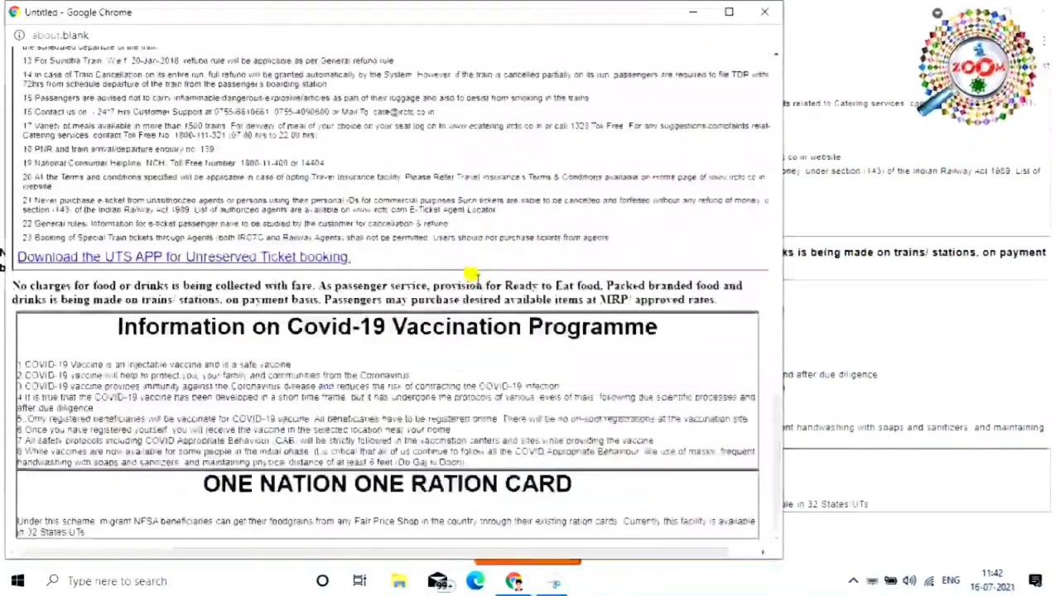
{"action": "scroll", "coordinate": [584, 199], "scroll_direction": "up", "scroll_amount": 5}
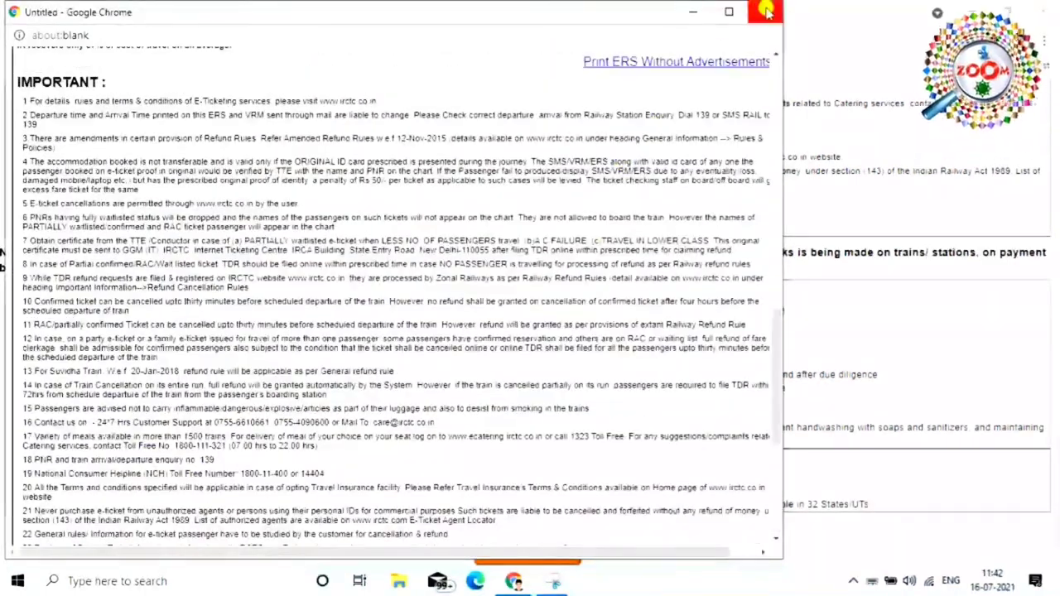
{"action": "left_click", "coordinate": [767, 10]}
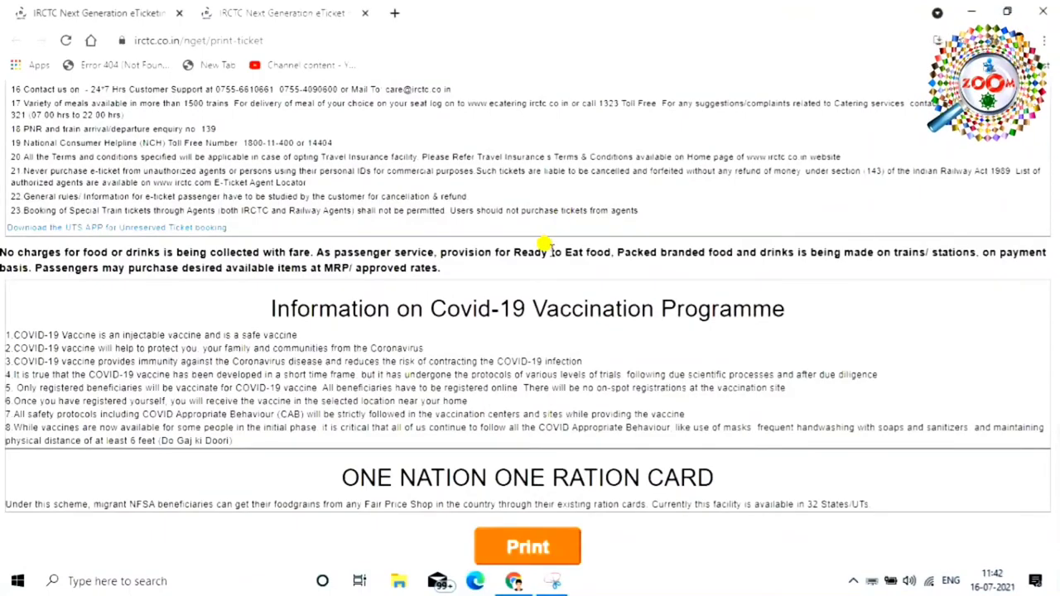
{"action": "scroll", "coordinate": [551, 257], "scroll_direction": "up", "scroll_amount": 12}
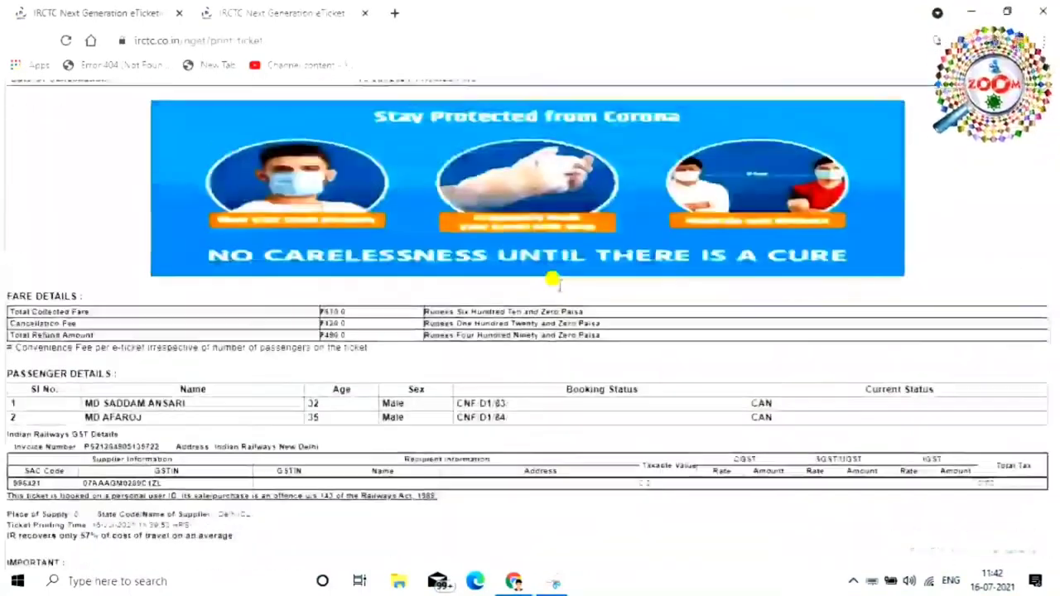
{"action": "scroll", "coordinate": [554, 280], "scroll_direction": "up", "scroll_amount": 3}
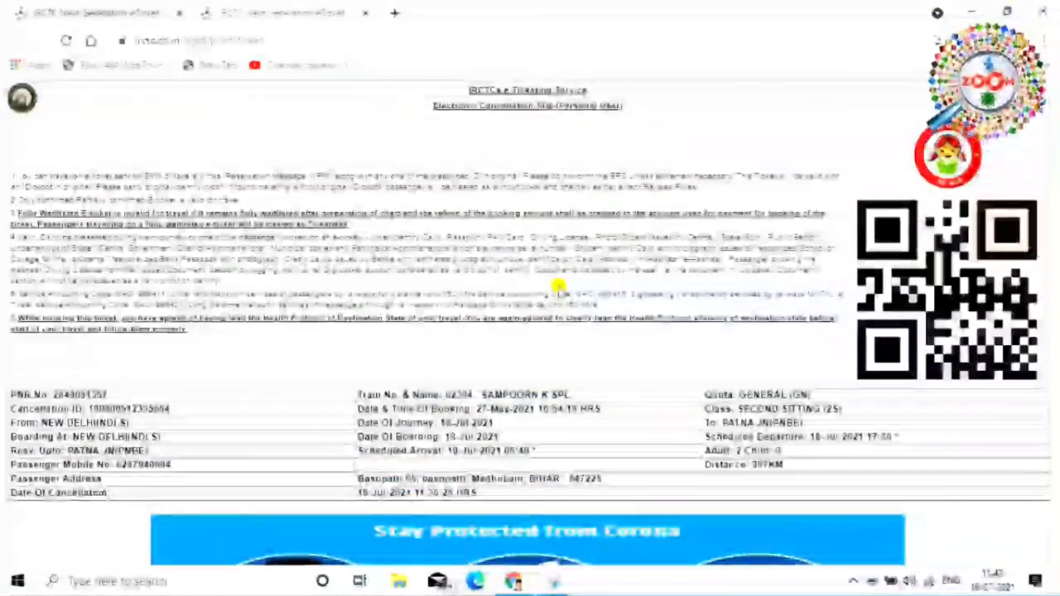